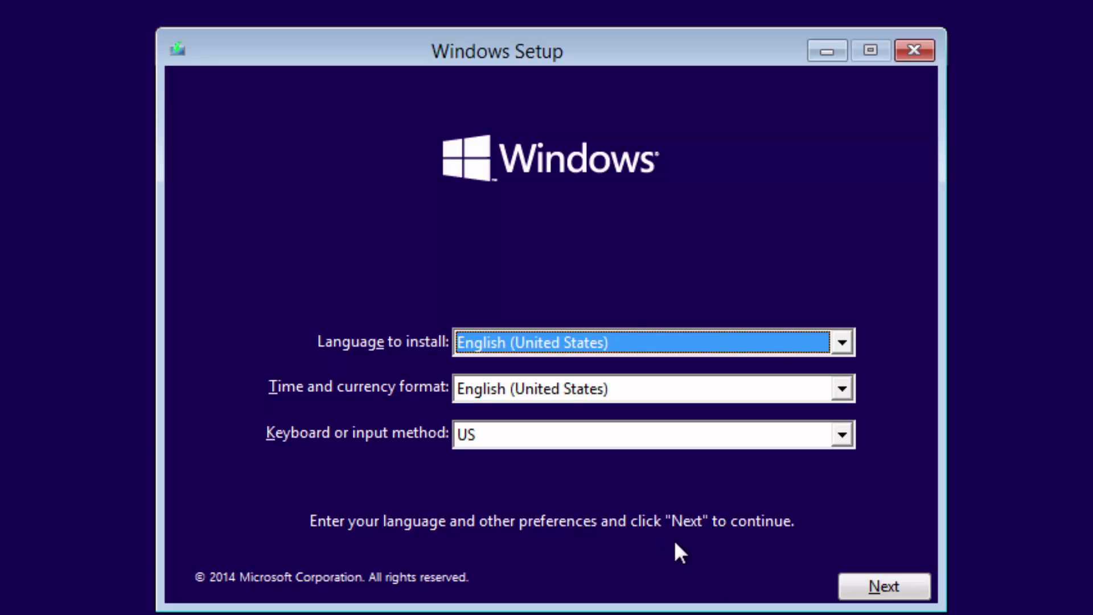
Begin a Custom Windows-only install onto Drive 0's 25 GB unallocated space.
left_click(883, 586)
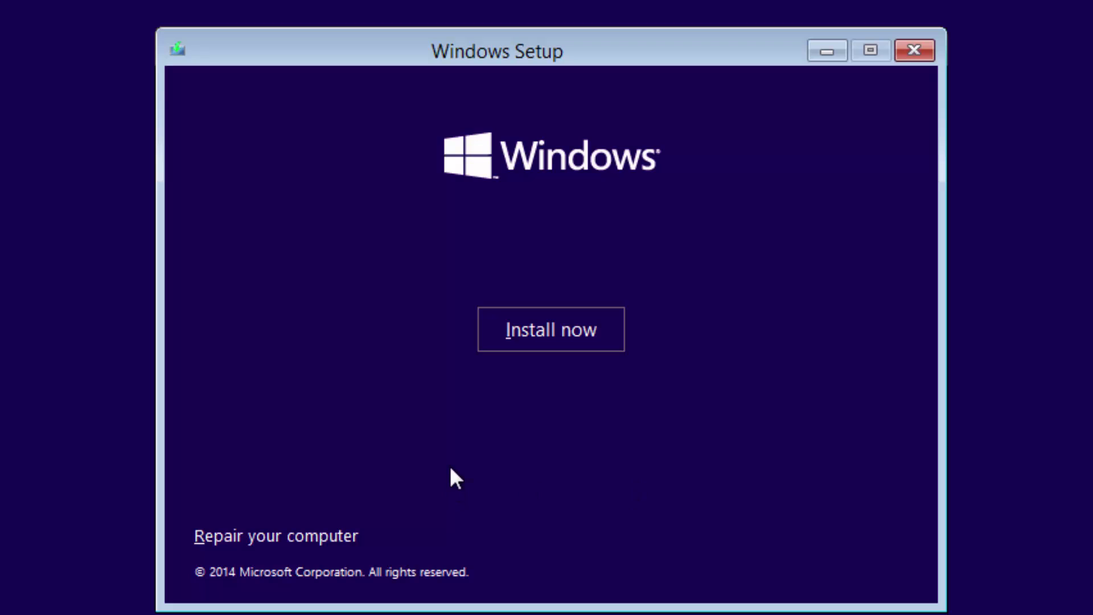
left_click(526, 336)
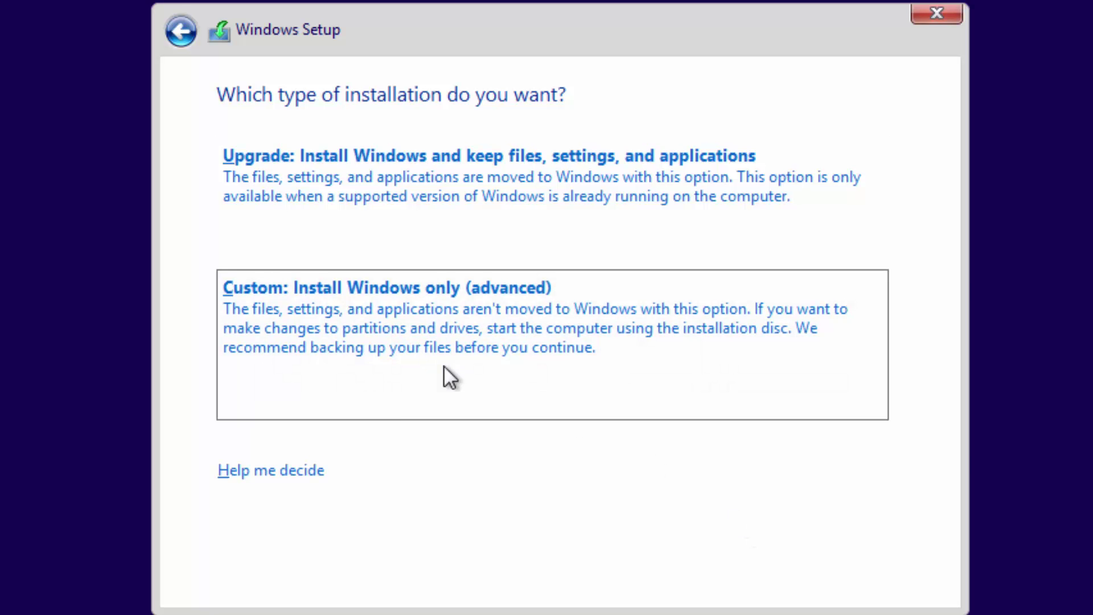
left_click(443, 365)
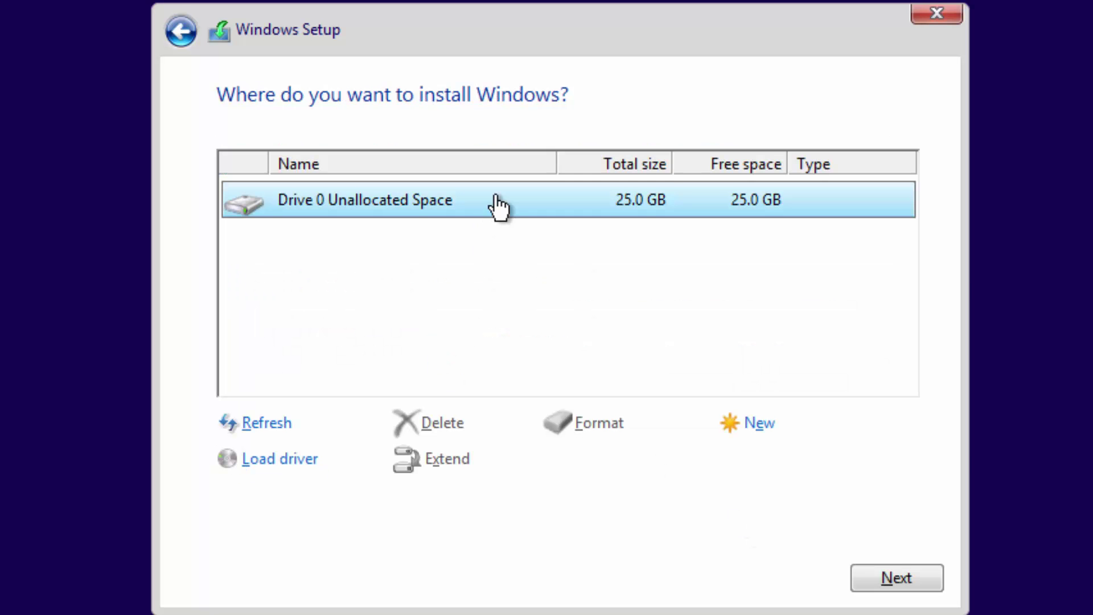
left_click(898, 577)
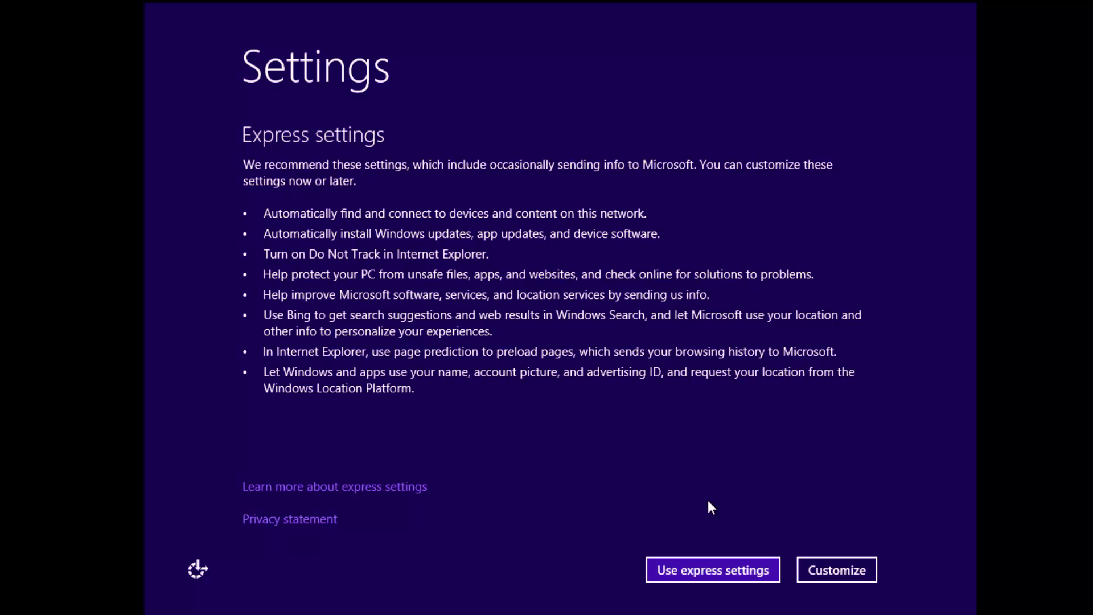
Choose Use express settings for the new installation.
left_click(695, 569)
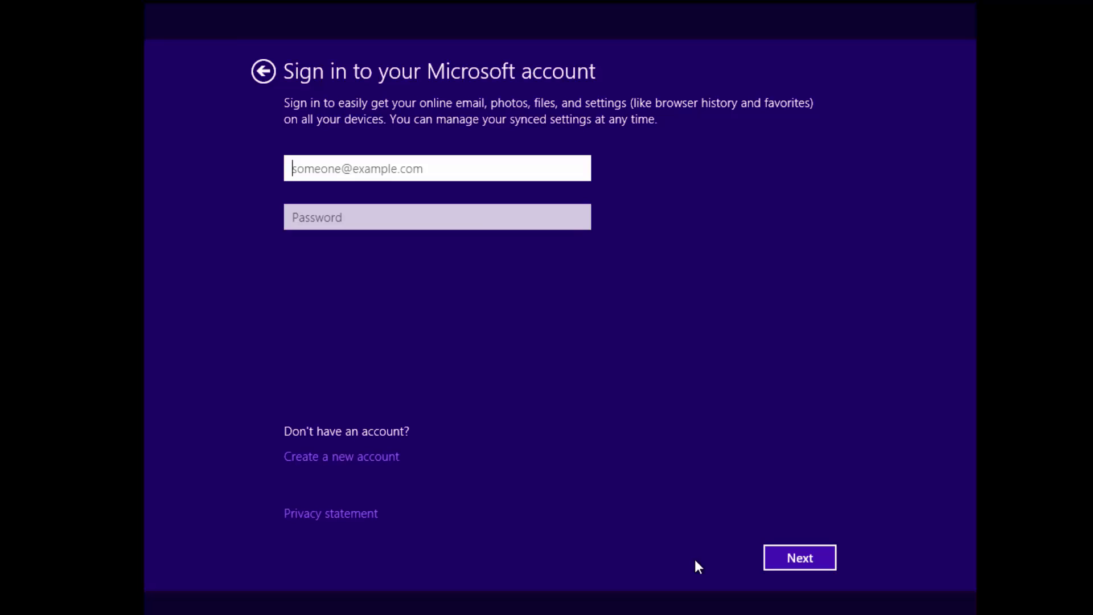
Enter the Microsoft account email and password, retyping the mistyped password, and submit.
key("Tab")
type("•••••••••••••••••")
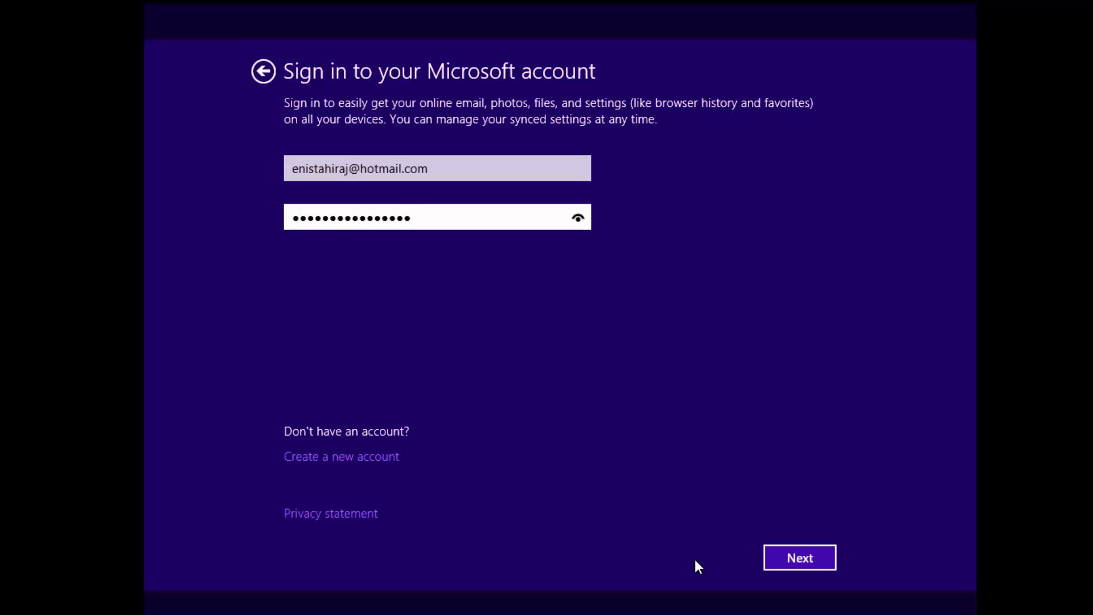
key("ctrl+a")
type("•••••••••")
key("ctrl+a")
type("••••••••••••••••")
left_click(780, 563)
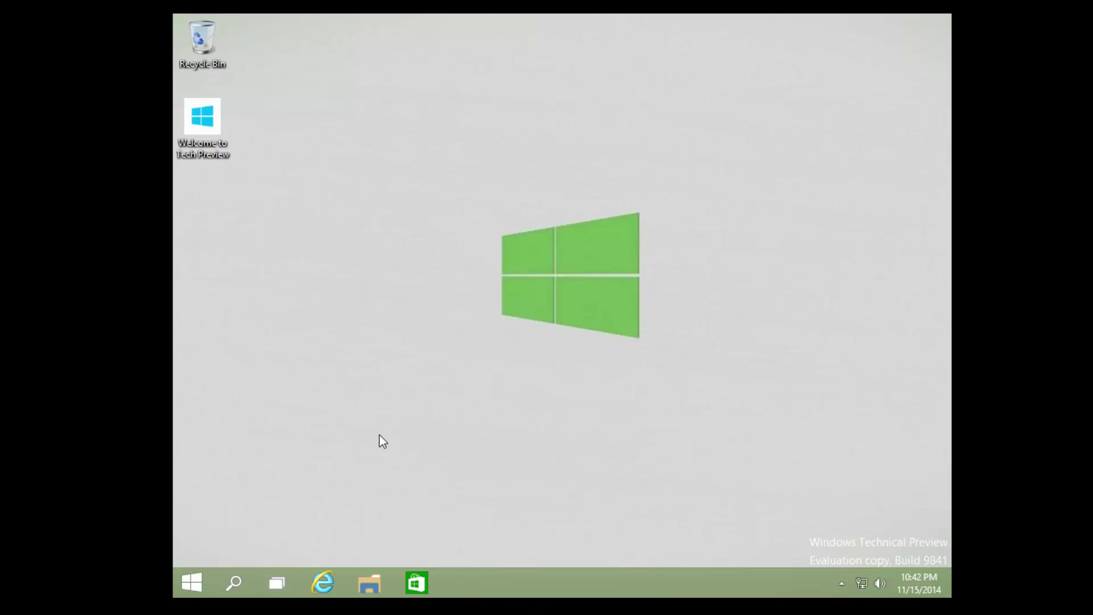
Tick the Computer icon in Desktop Icon Settings, confirm, and close Personalization.
right_click(342, 229)
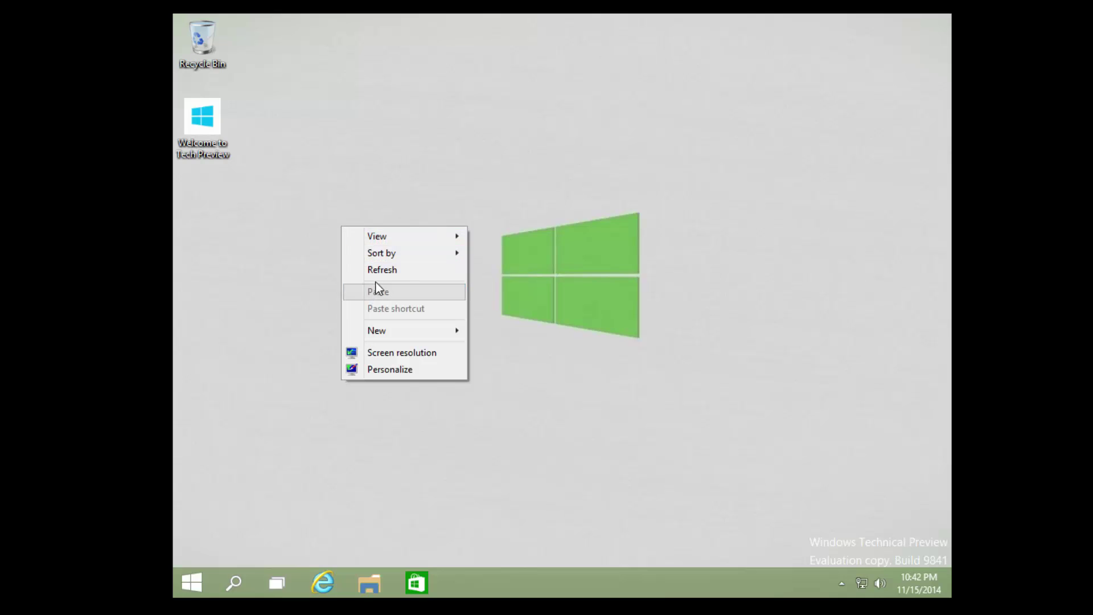
left_click(380, 272)
right_click(350, 305)
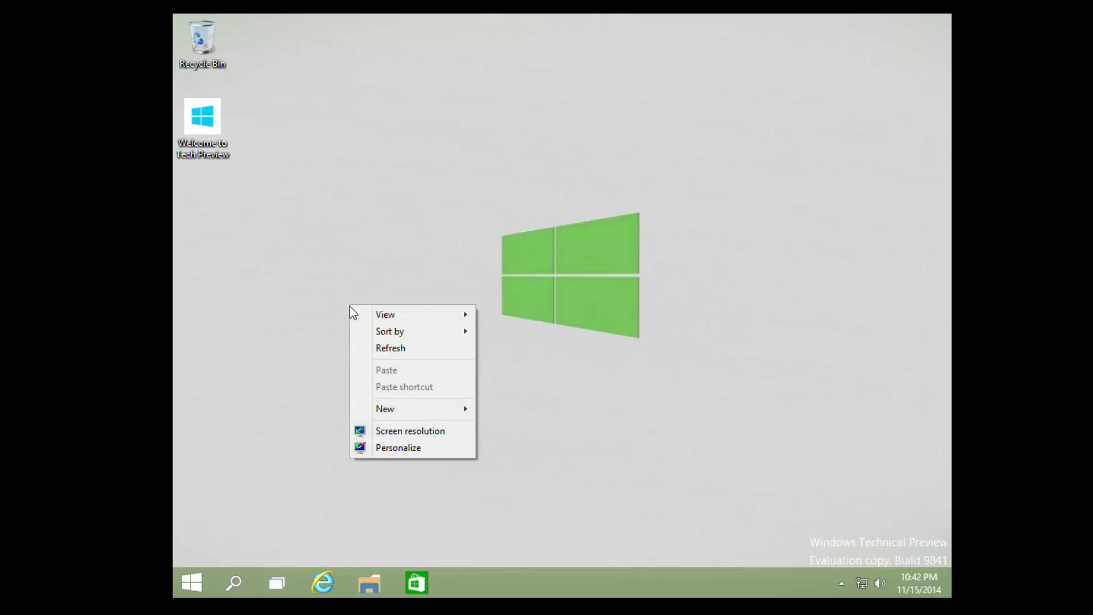
left_click(381, 453)
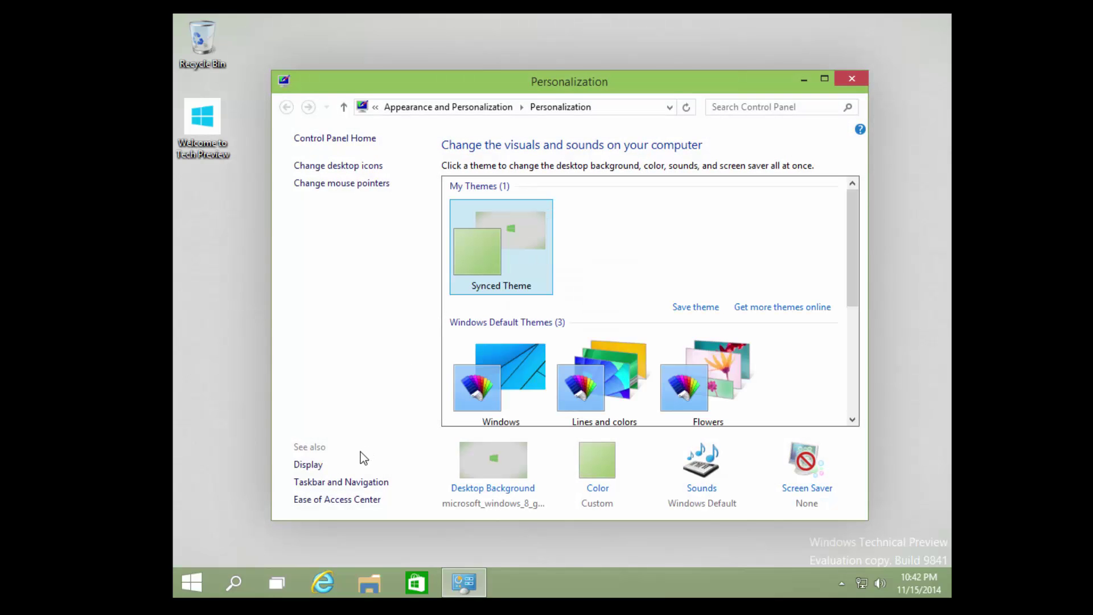
left_click(341, 166)
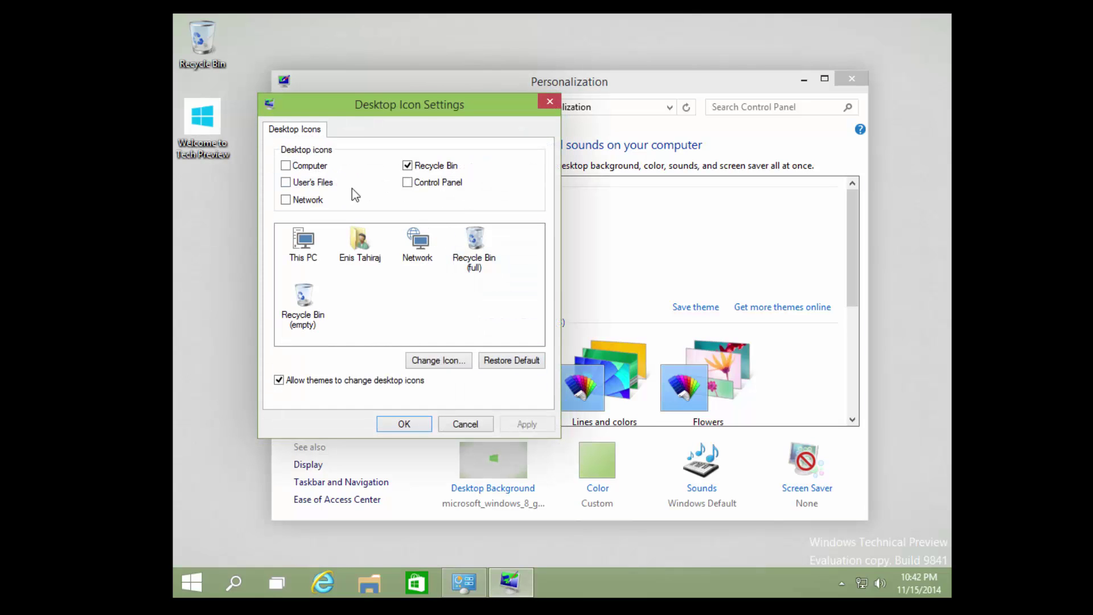
left_click(293, 167)
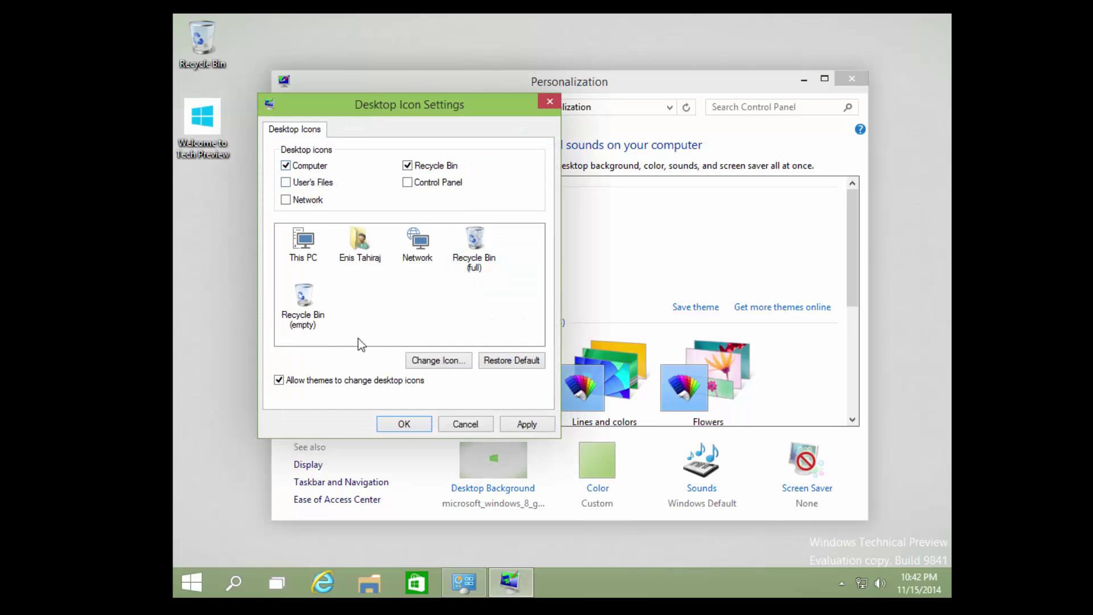
left_click(405, 424)
left_click(851, 80)
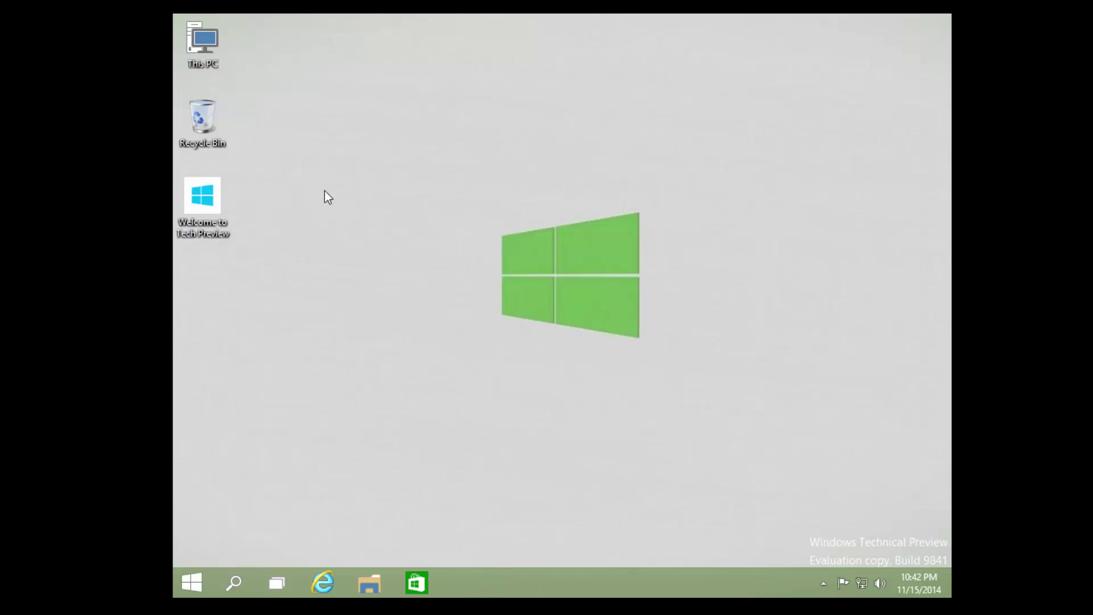
right_click(206, 47)
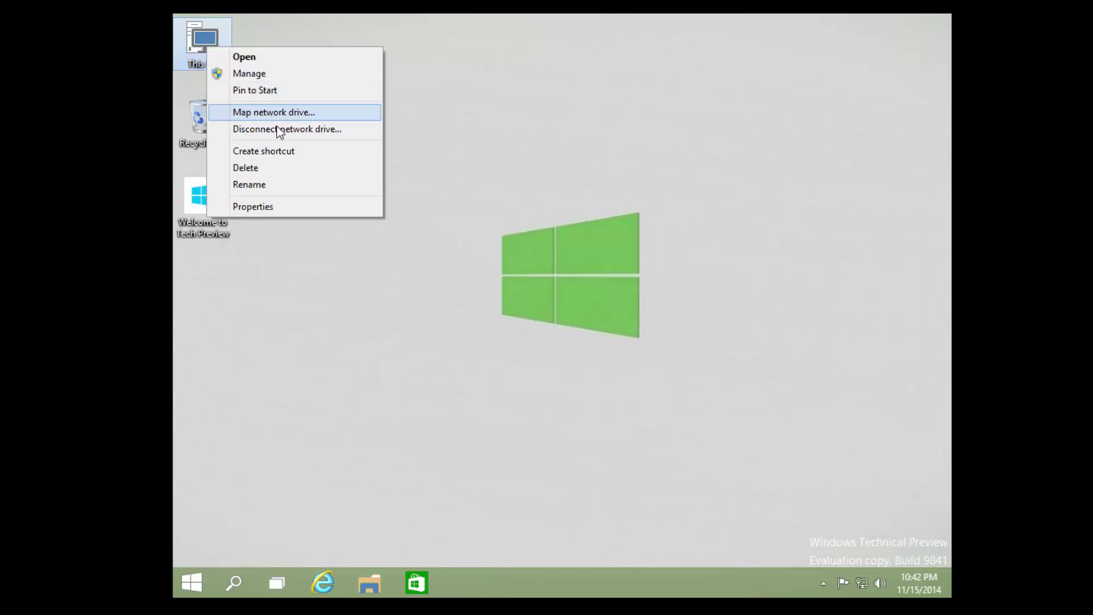
left_click(308, 211)
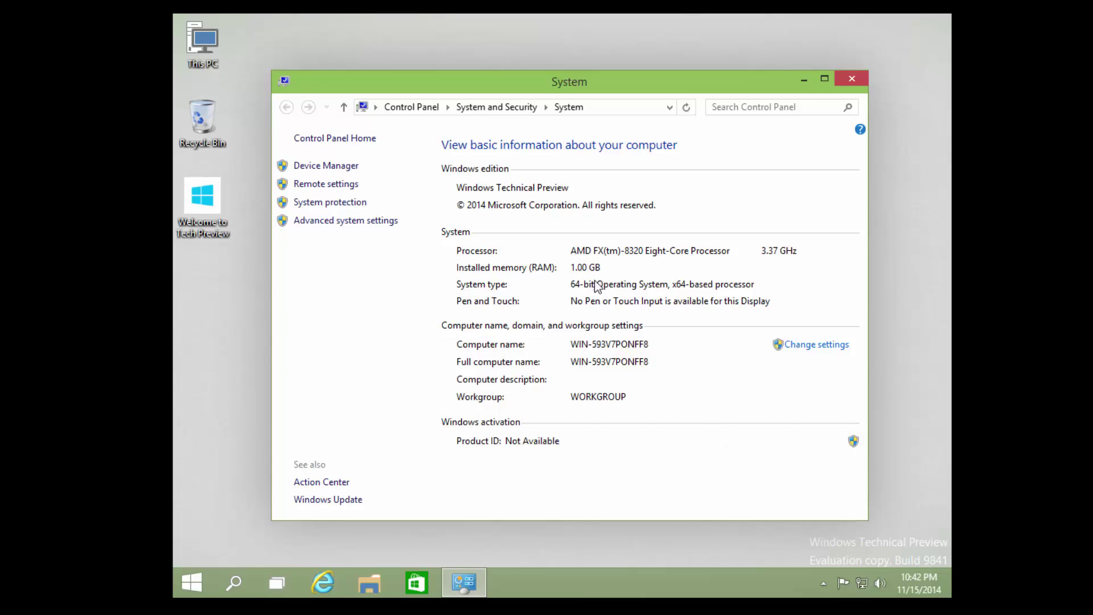
left_click(857, 79)
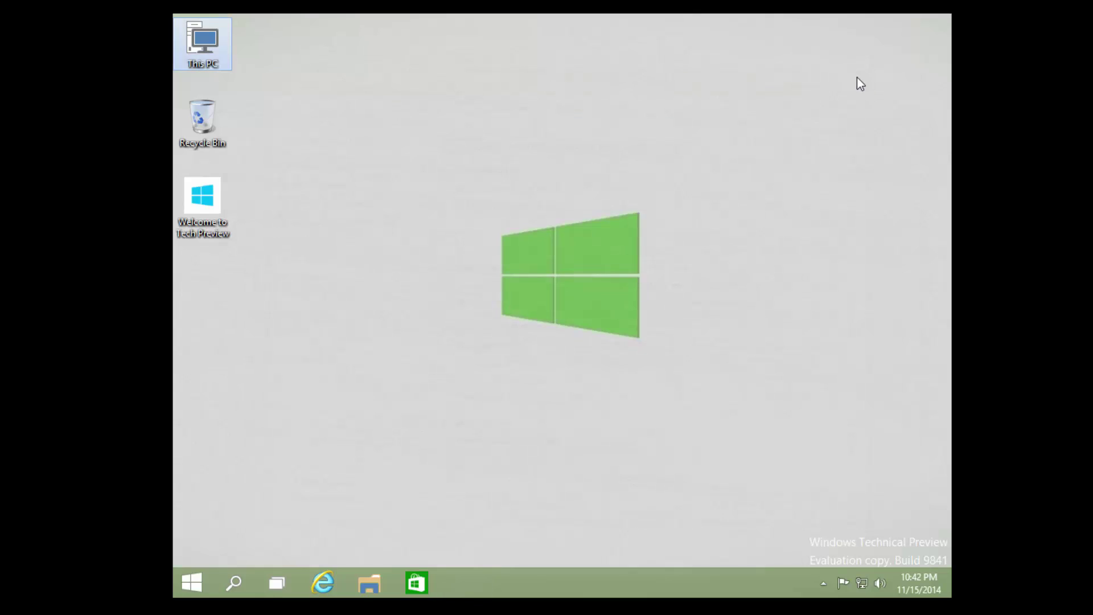
Browse File Explorer's frequent folders and the All Apps list, then dismiss Start.
left_click(192, 585)
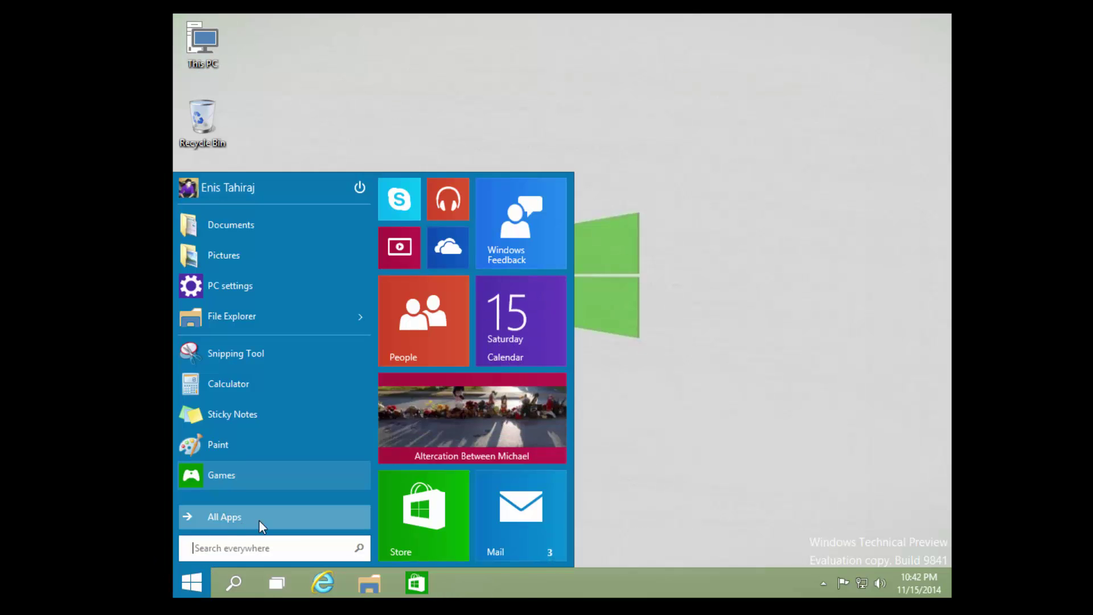
left_click(353, 320)
left_click(352, 320)
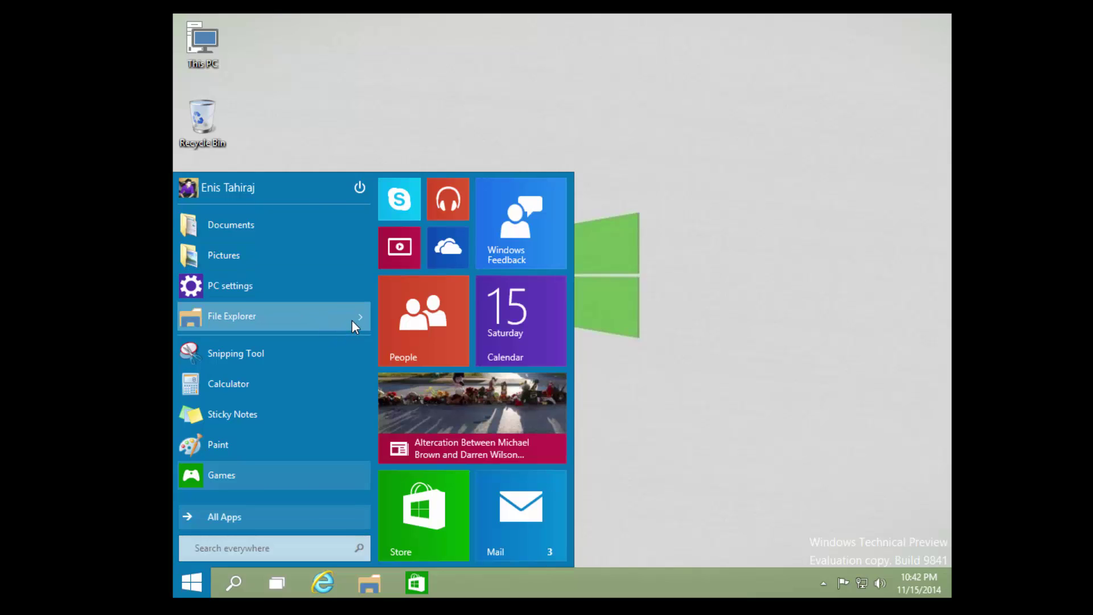
left_click(268, 515)
scroll(296, 322, "down", 4)
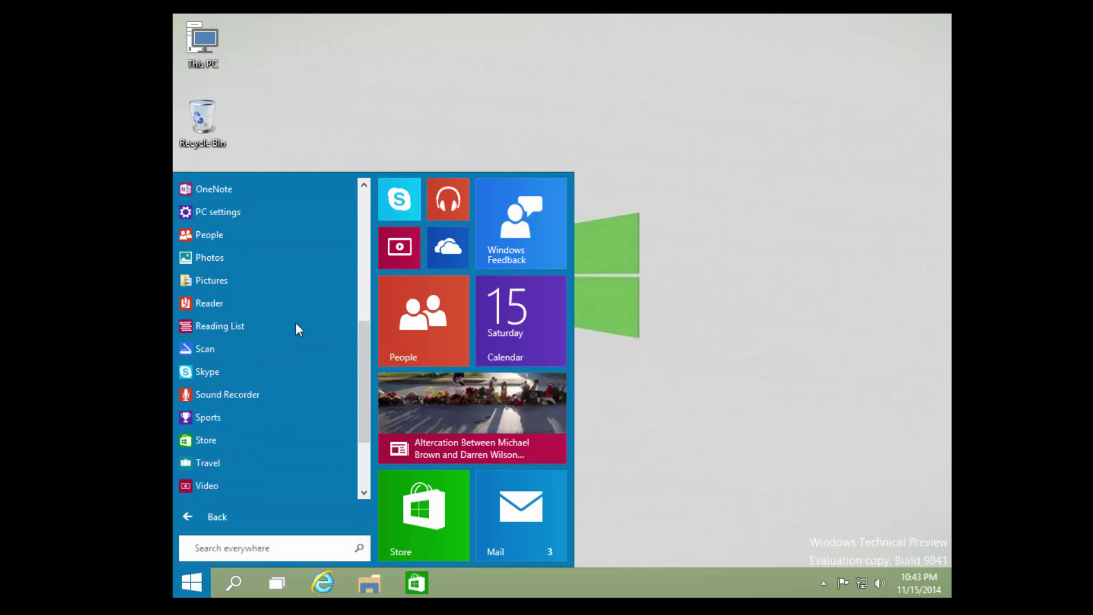
scroll(295, 321, "down", 2)
scroll(316, 435, "up", 3)
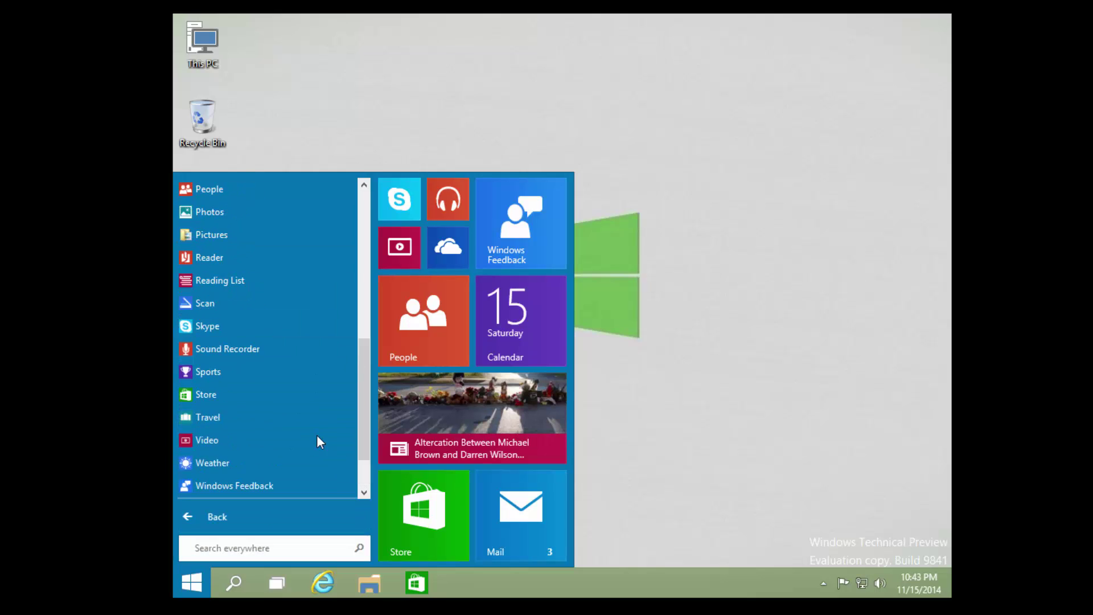
scroll(317, 435, "up", 4)
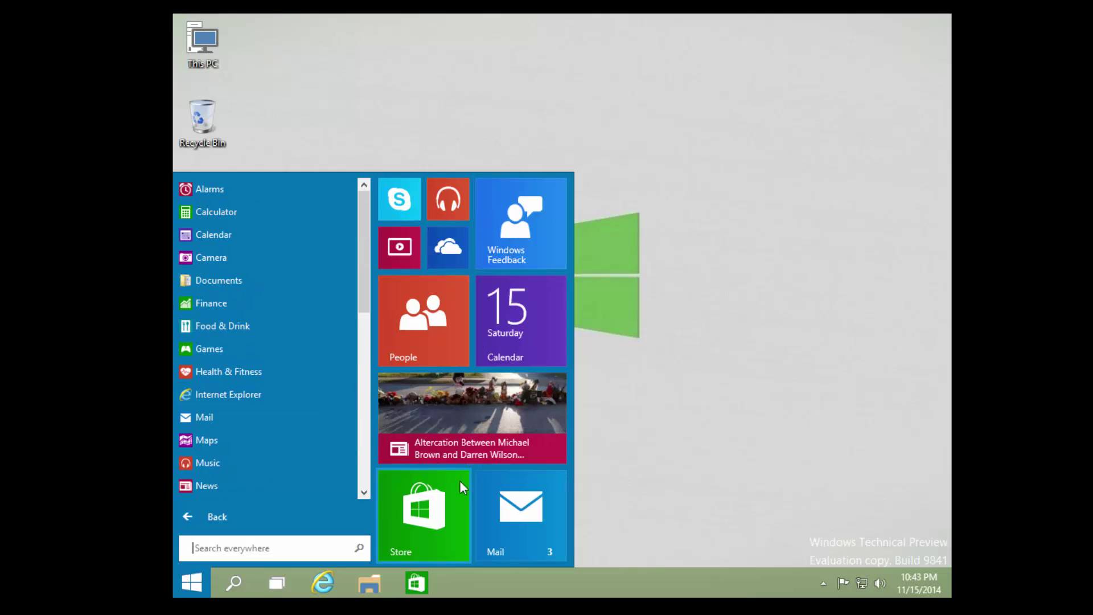
left_click(666, 484)
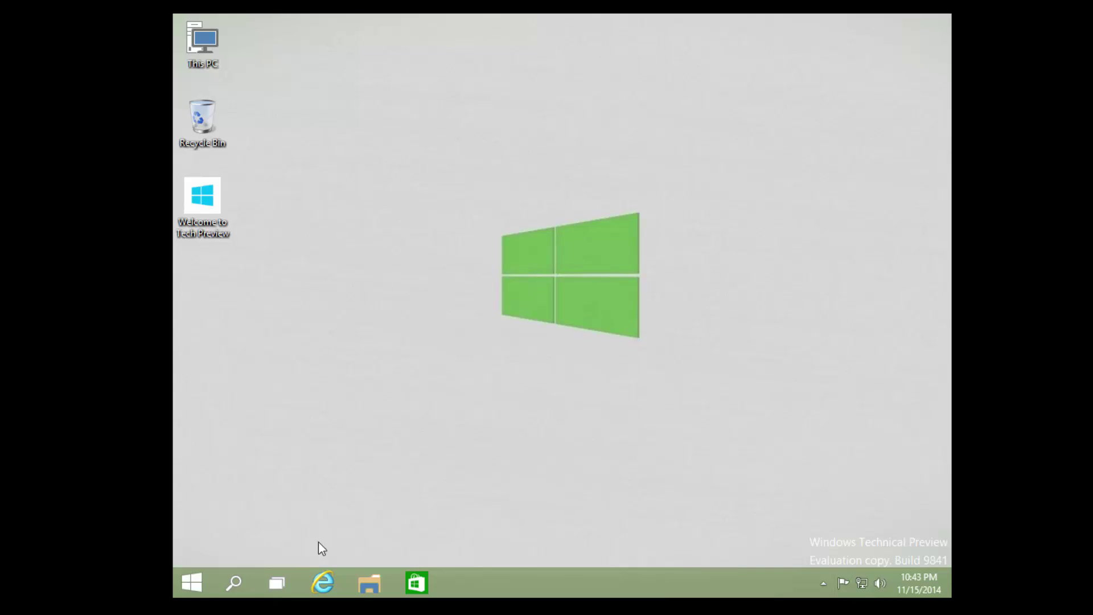
Add five virtual desktops in Task View, then close two so four remain.
left_click(276, 583)
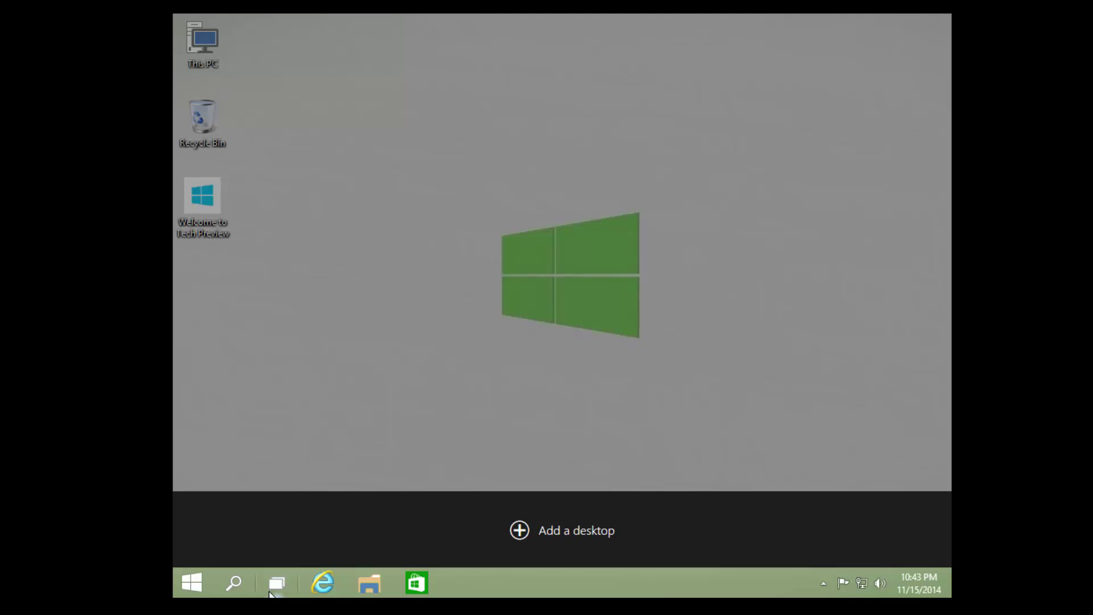
left_click(521, 531)
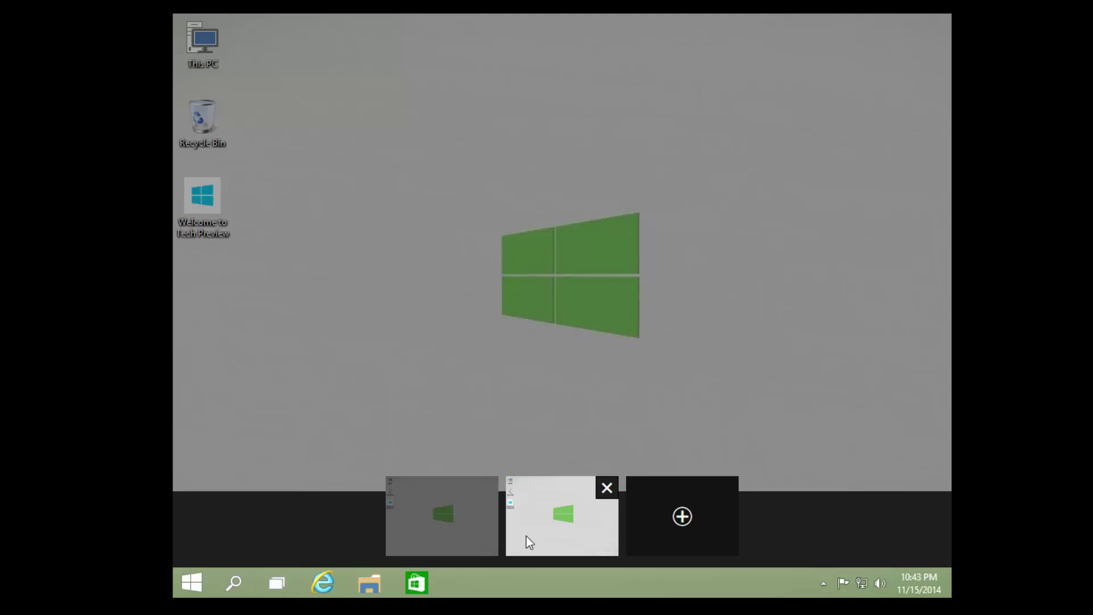
left_click(682, 516)
left_click(743, 516)
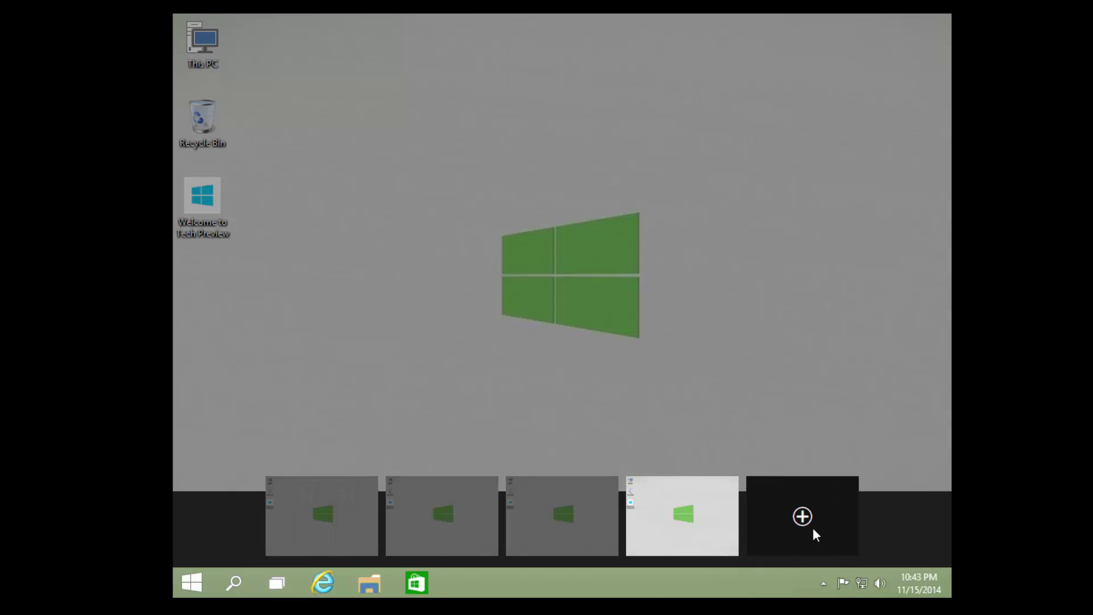
left_click(821, 527)
left_click(888, 534)
left_click(883, 488)
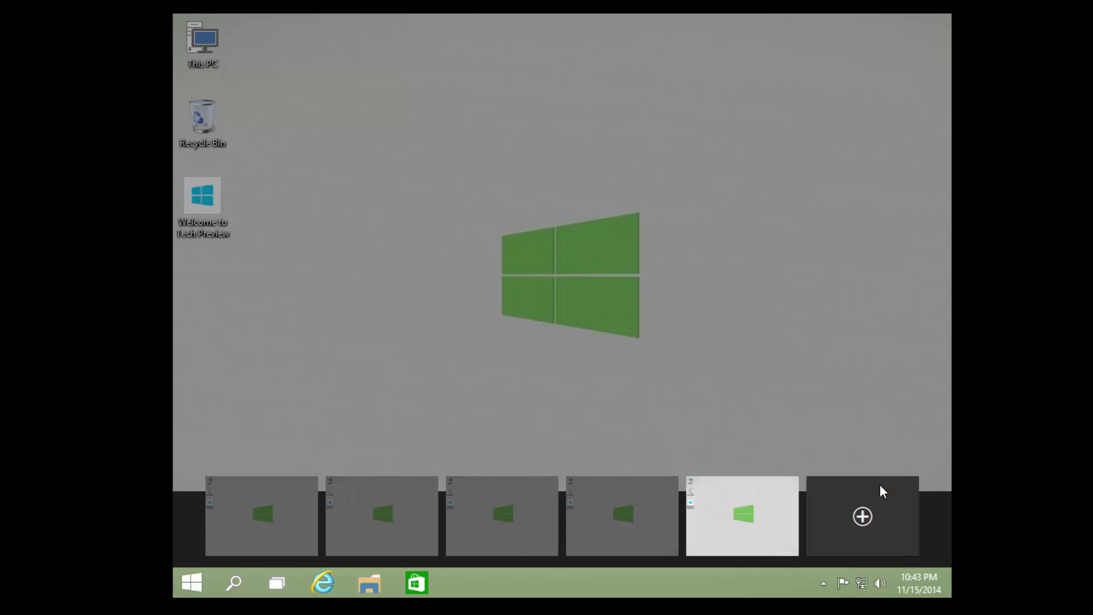
left_click(666, 488)
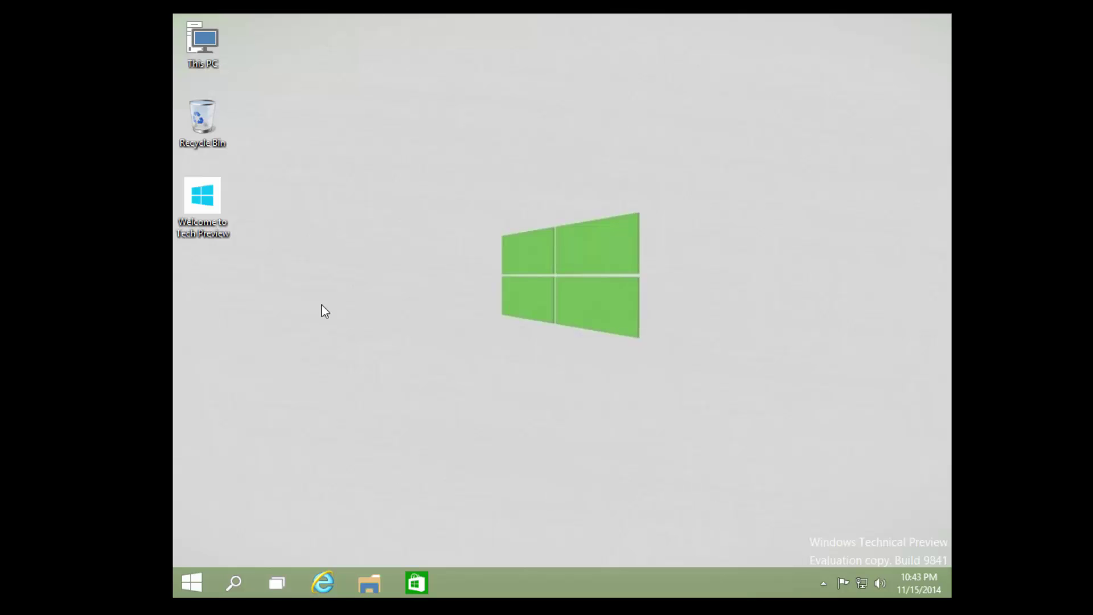
Apply the default Windows theme in Personalization, then minimize and restore the window.
right_click(314, 267)
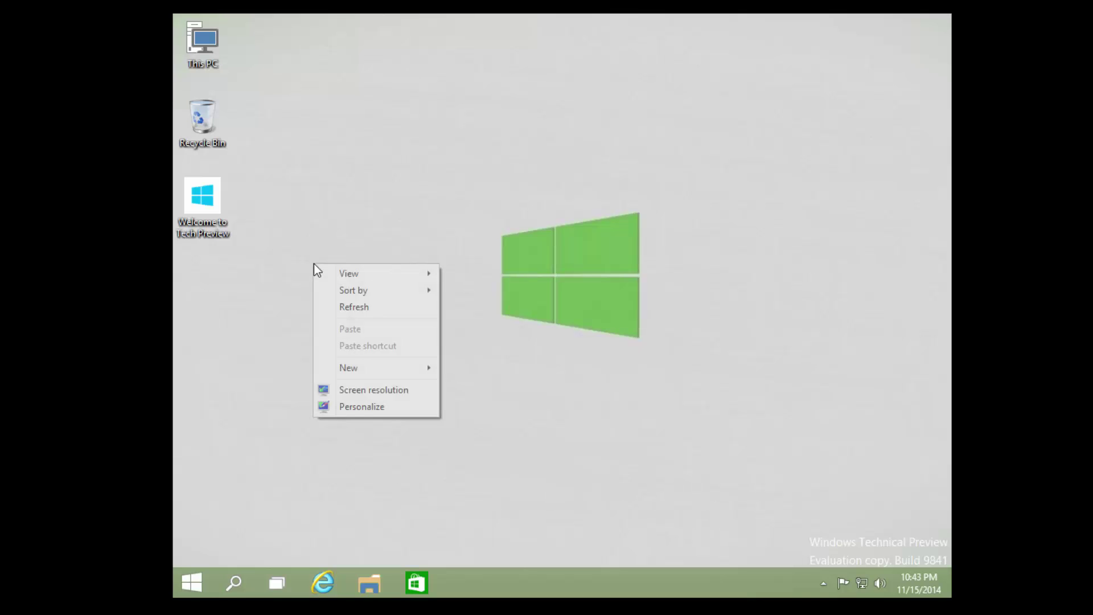
left_click(381, 409)
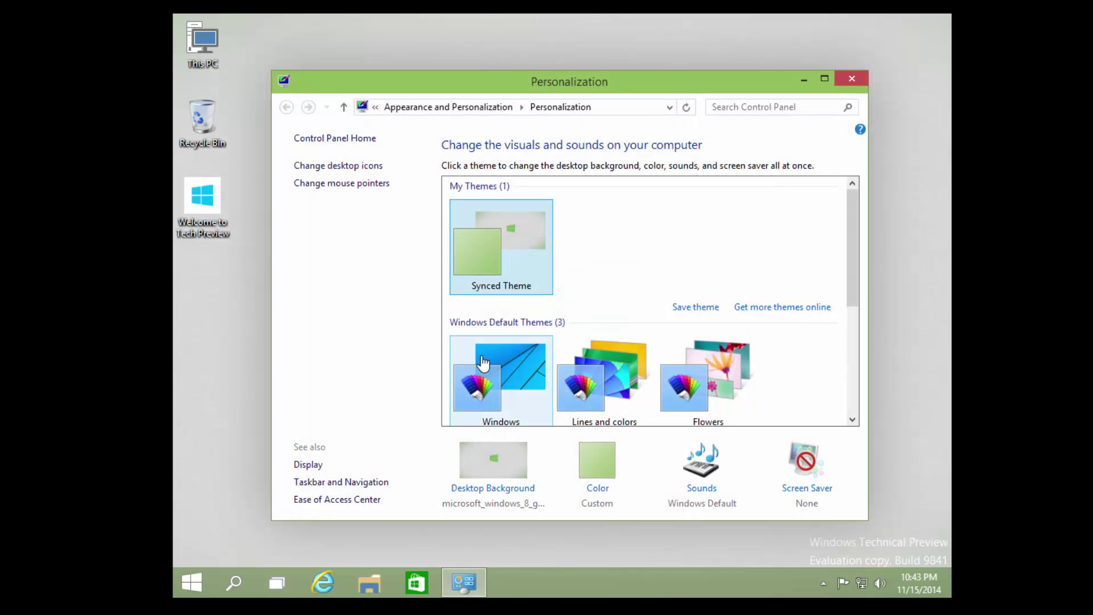
left_click(513, 380)
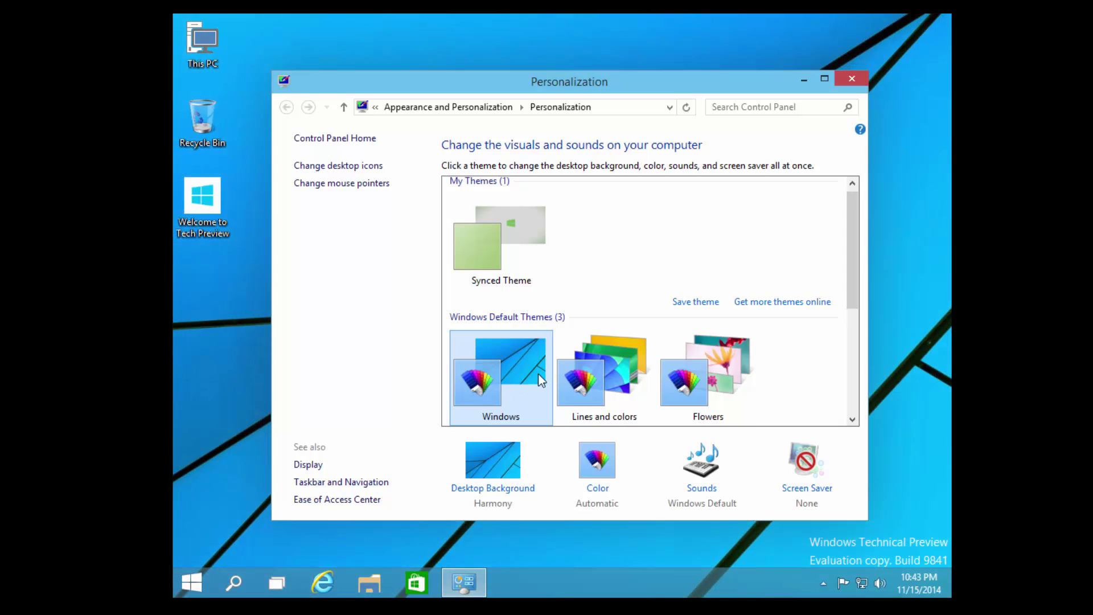
left_click(806, 81)
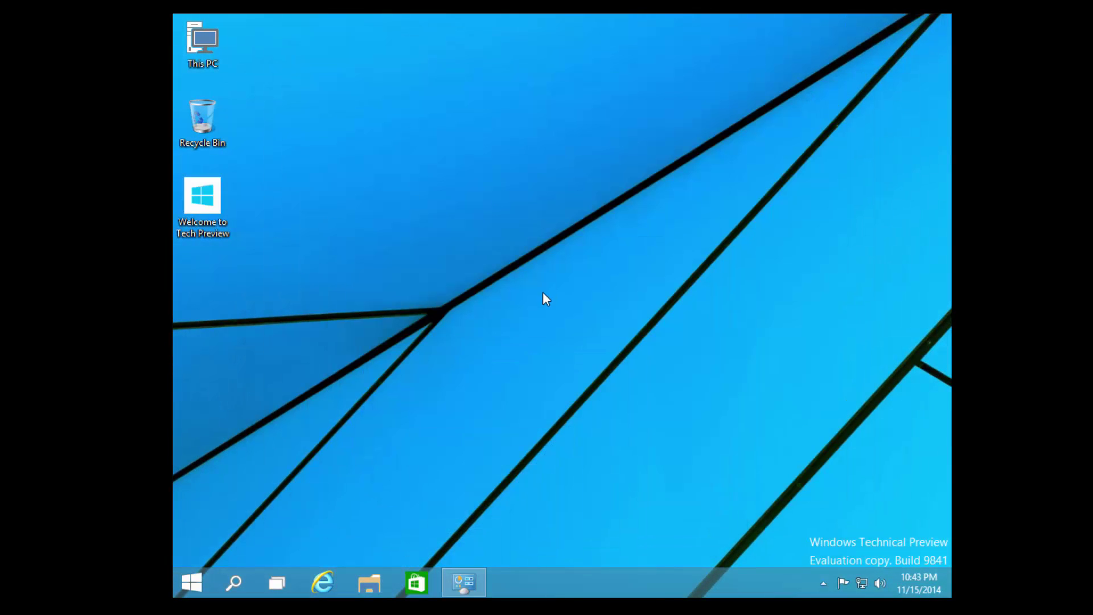
left_click(464, 584)
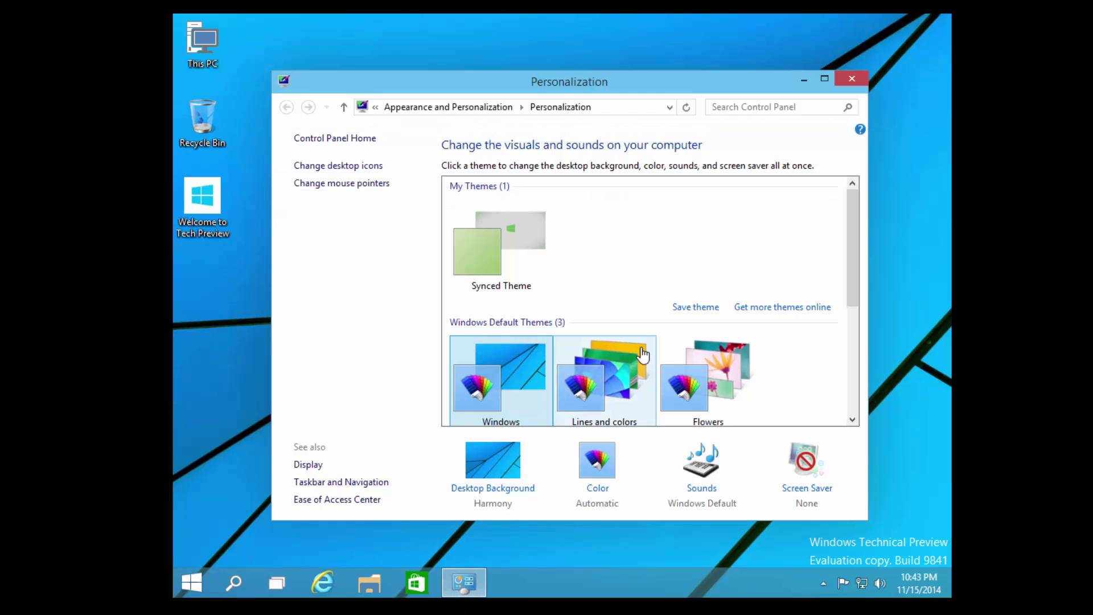
mouse_move(853, 257)
left_mouse_down()
mouse_move(840, 351)
mouse_move(855, 221)
left_mouse_up()
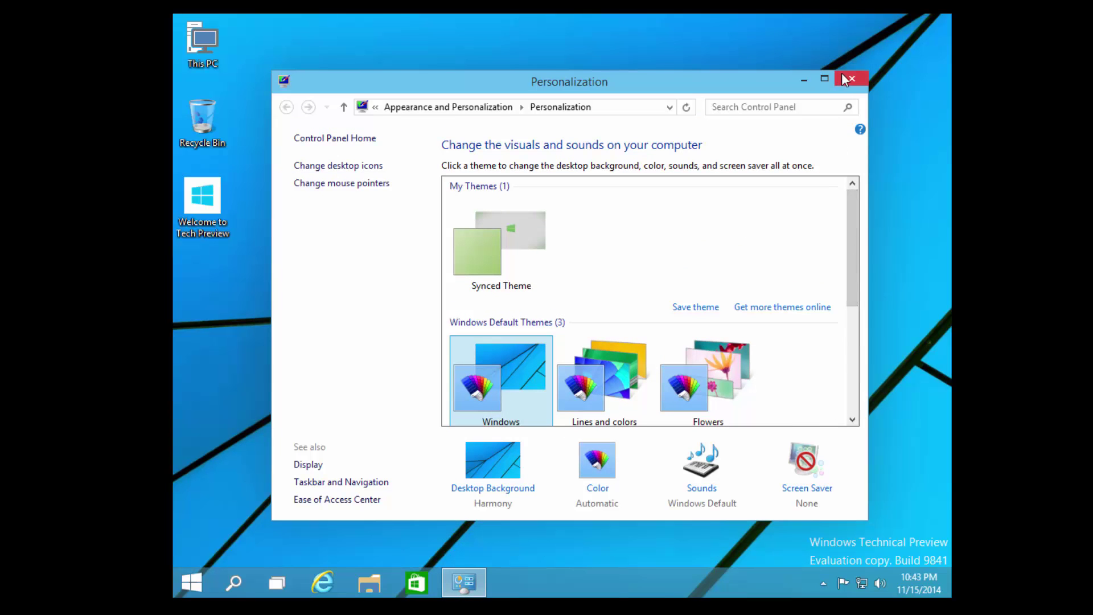